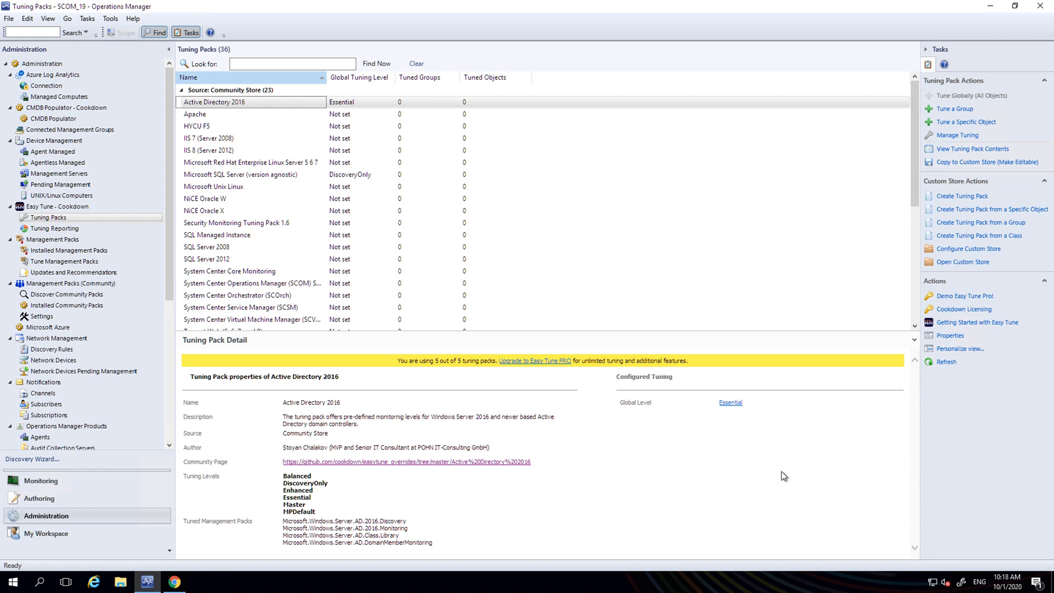
# Step: Open the Active Directory 2016 tuning pack's community page and read its tuning level descriptions, then return to Operations Manager
pyautogui.click(450, 463)
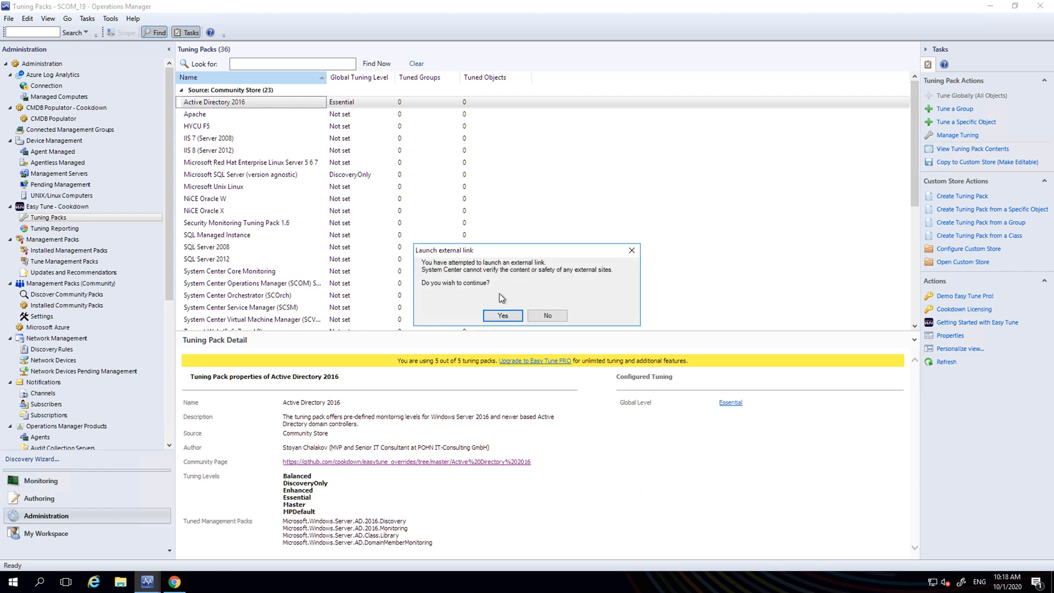
pyautogui.click(503, 316)
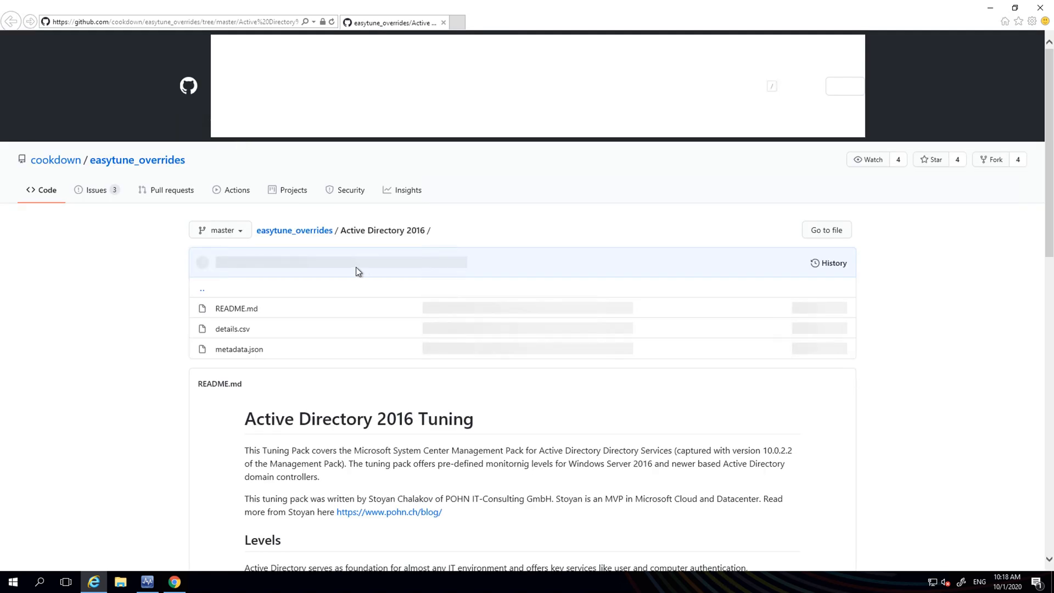
pyautogui.scroll(-2, 364, 266)
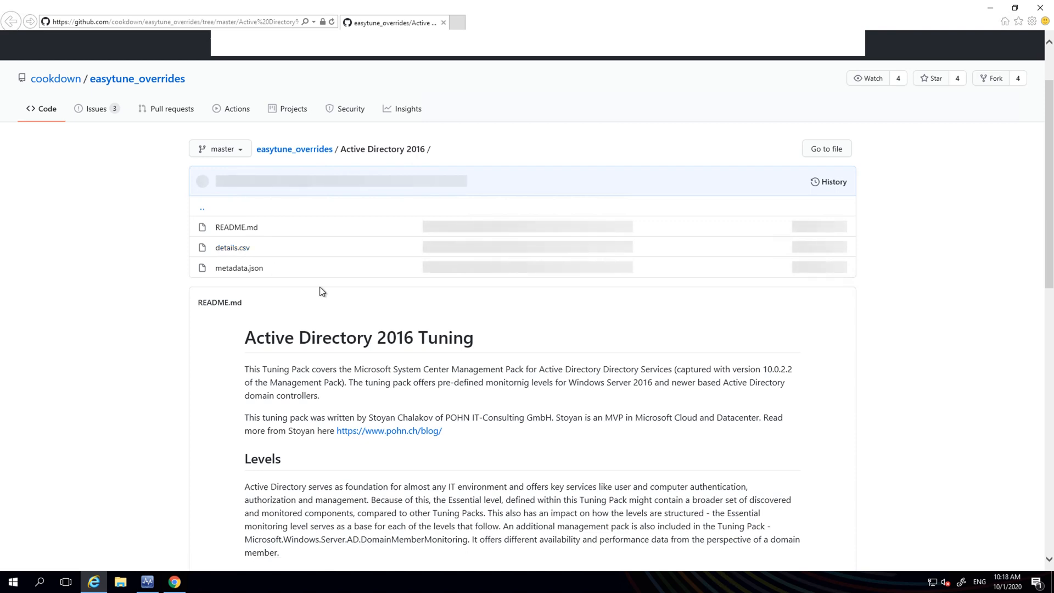
pyautogui.scroll(-4, 320, 287)
pyautogui.scroll(-2, 321, 286)
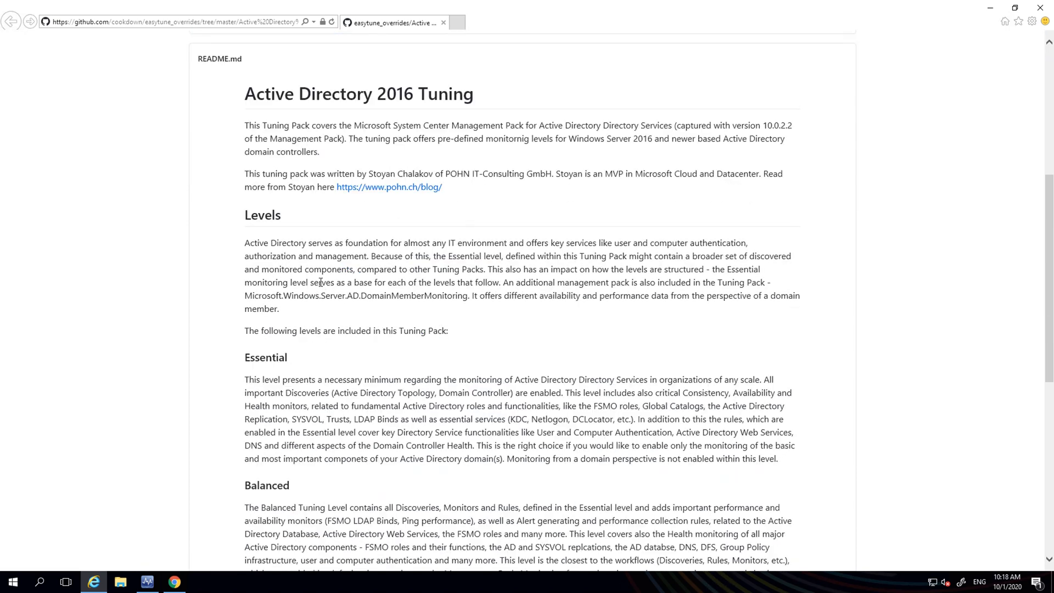
pyautogui.scroll(-2, 316, 284)
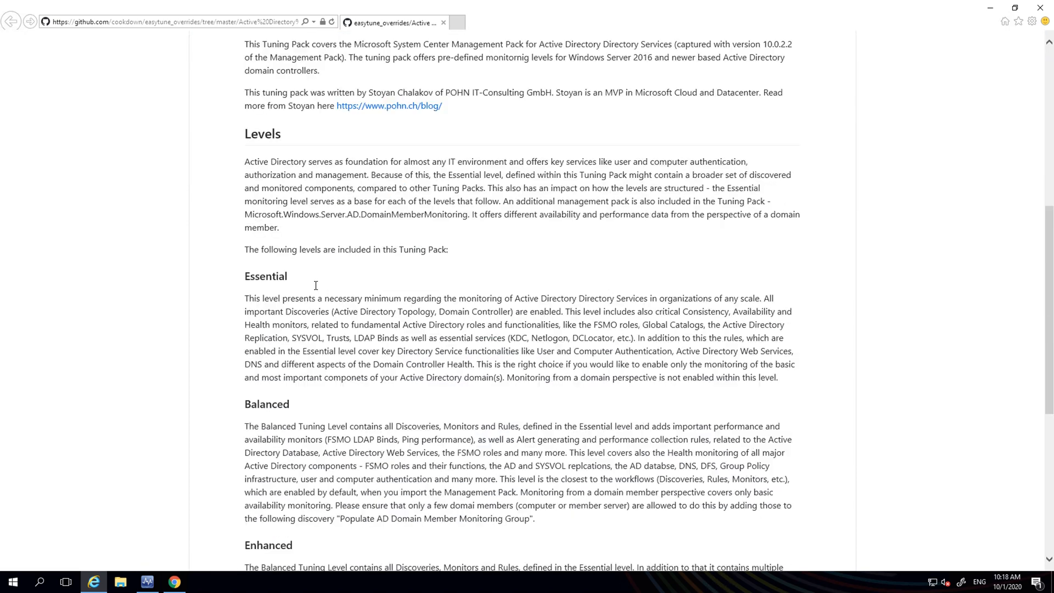
pyautogui.scroll(-2, 315, 289)
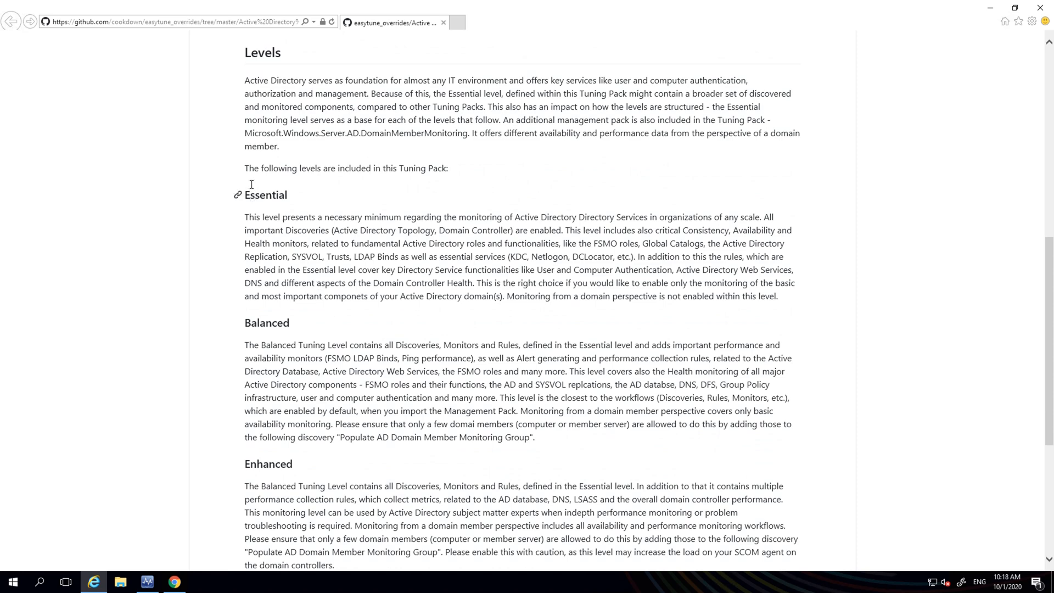
pyautogui.scroll(-2, 254, 184)
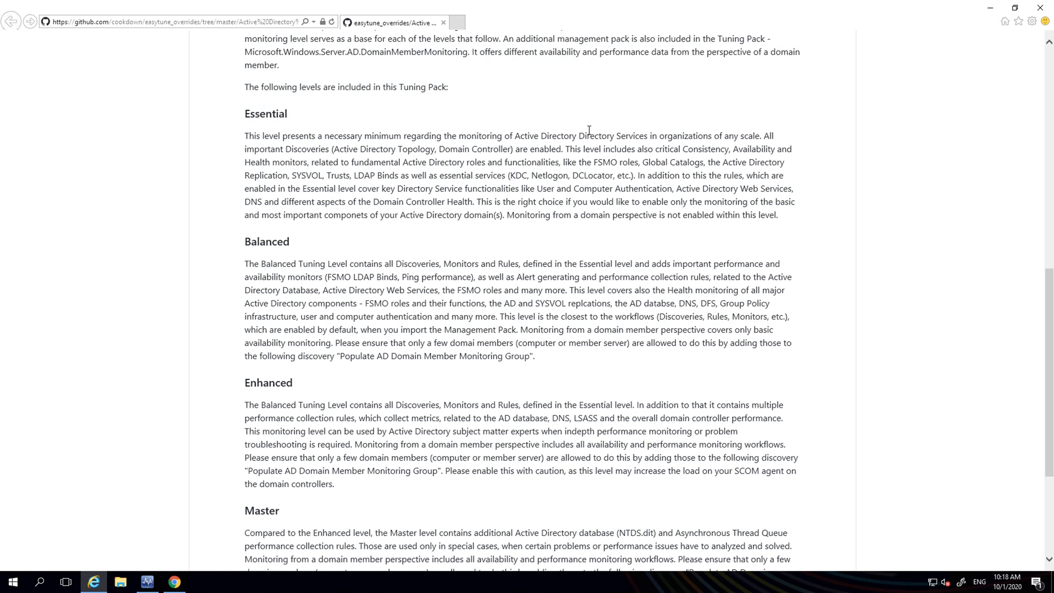
pyautogui.click(990, 8)
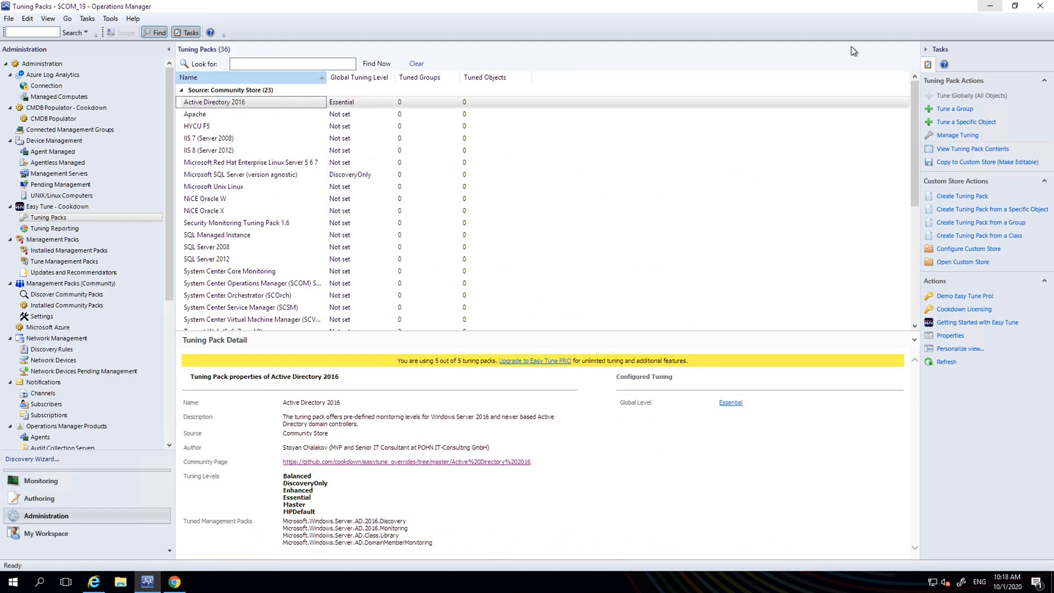
# Step: Start tuning a group with the Active Directory 2016 pack, targeting AD Domain Controller Group (Microsoft Windows Server 2016)
pyautogui.click(504, 103)
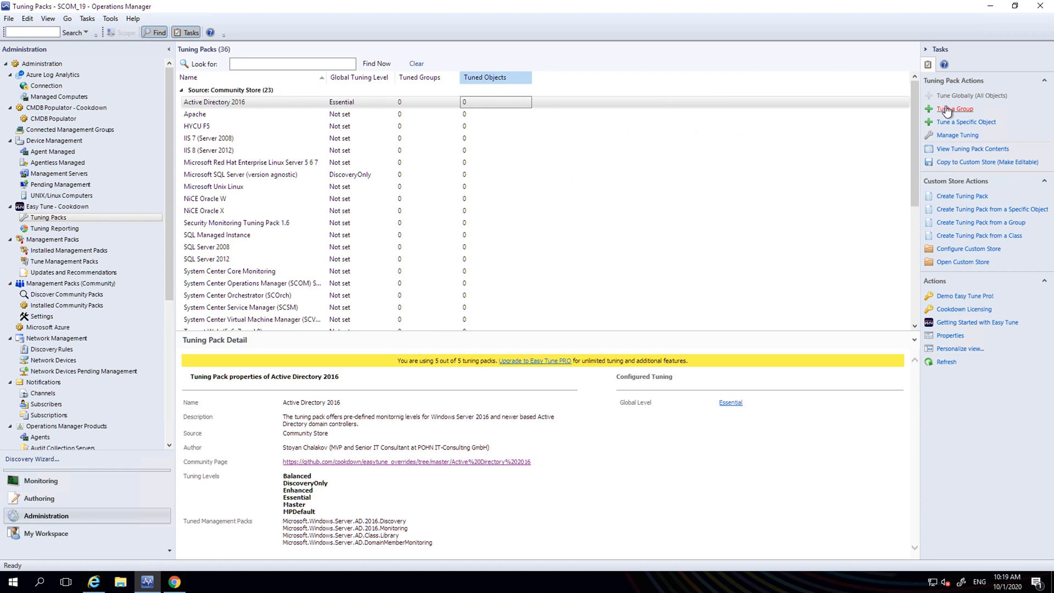
pyautogui.click(947, 110)
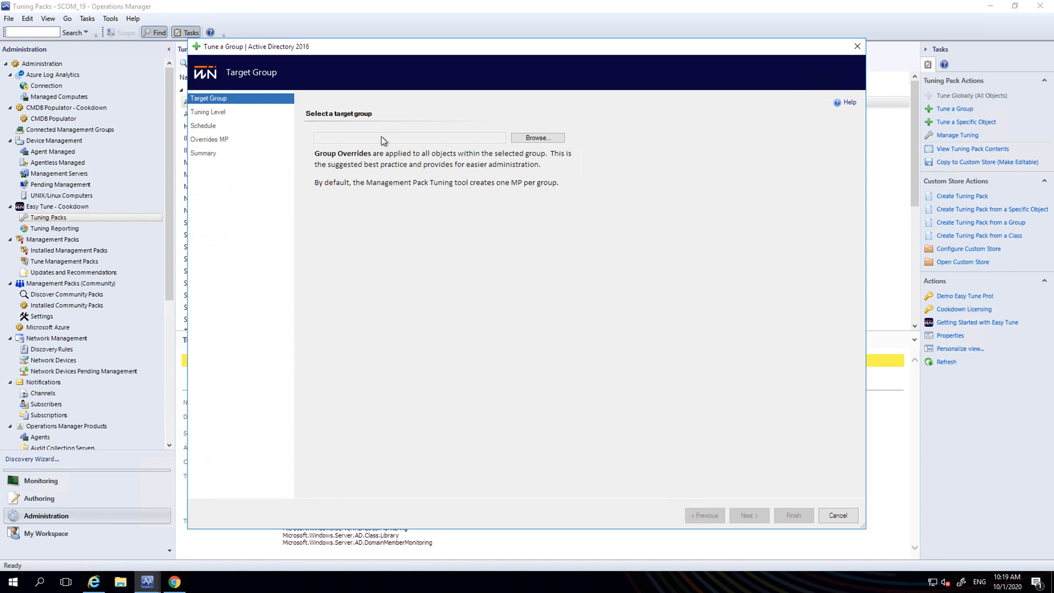
pyautogui.click(537, 137)
pyautogui.press('Return')
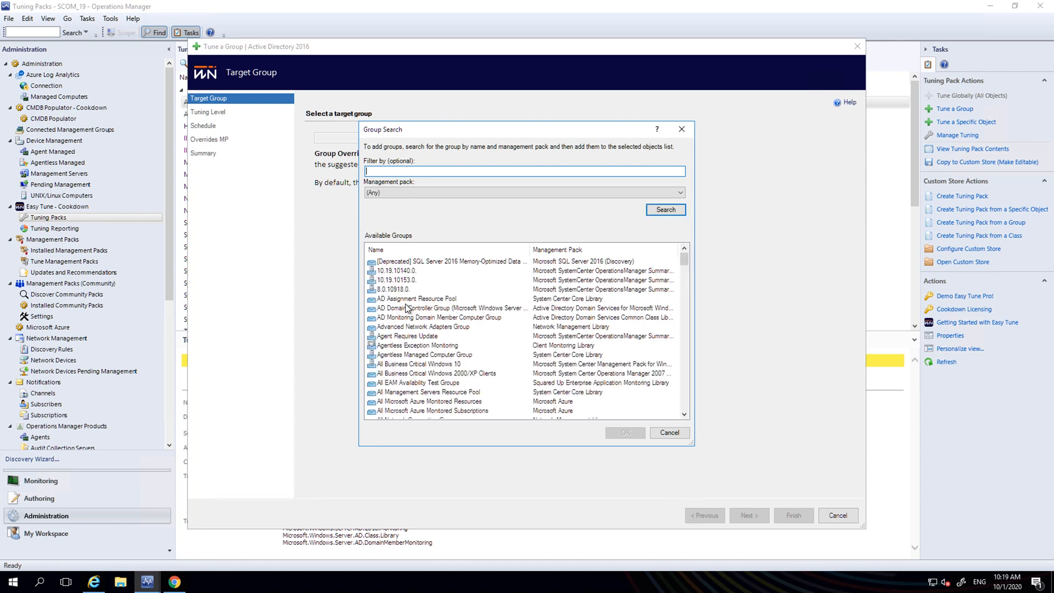
pyautogui.click(407, 306)
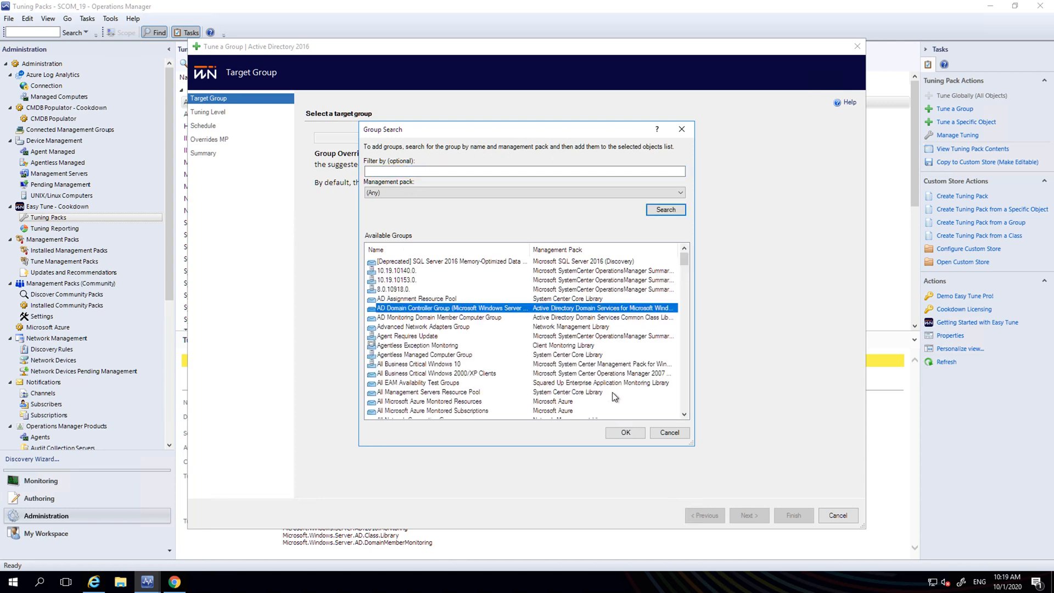
pyautogui.click(625, 433)
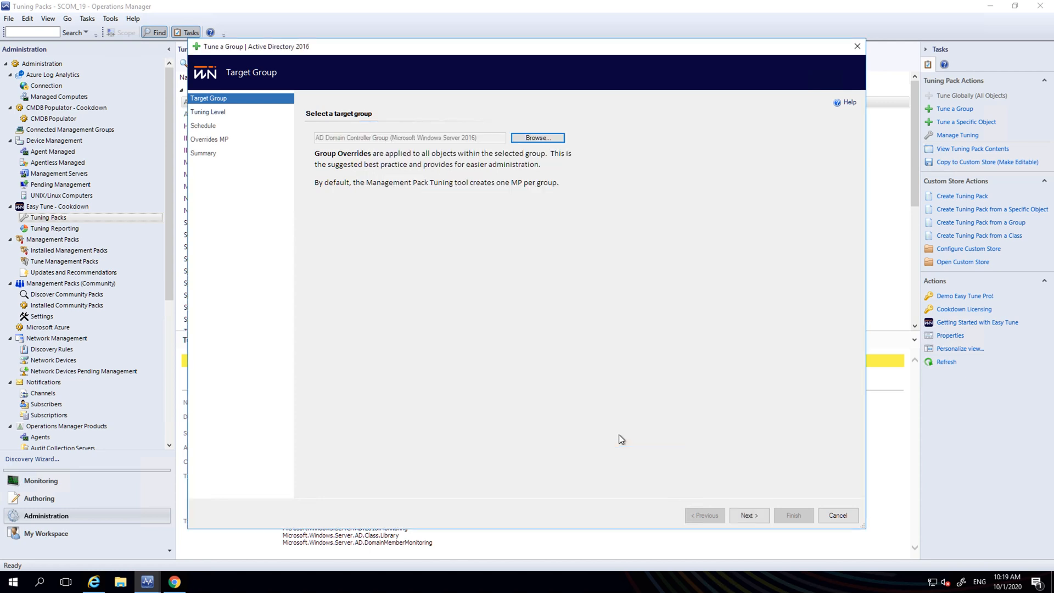
pyautogui.click(745, 517)
# Step: Choose the Enhanced tuning level for the group and review its overrides
pyautogui.click(376, 136)
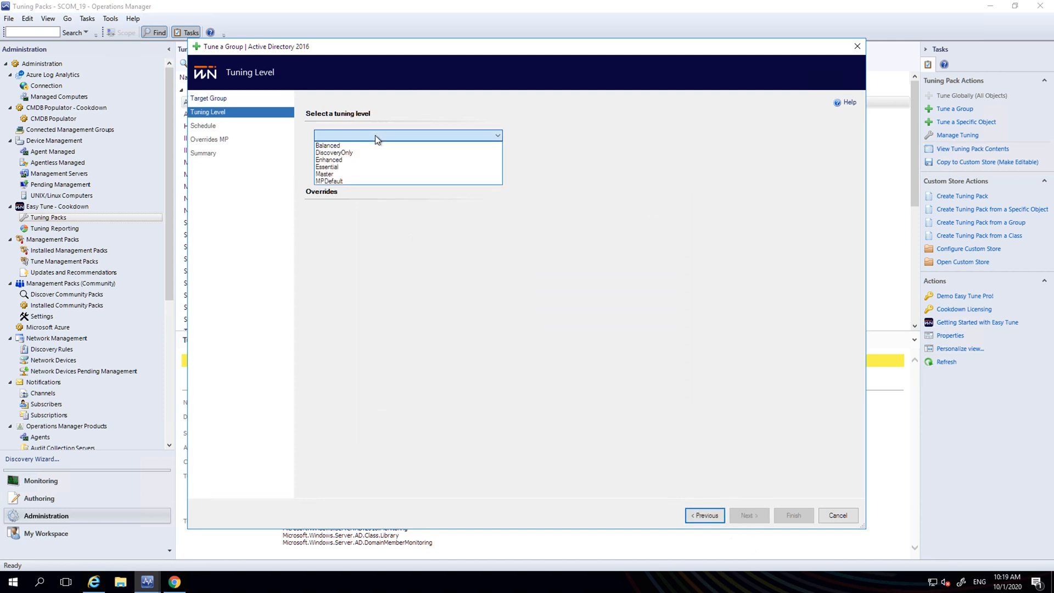
pyautogui.click(339, 160)
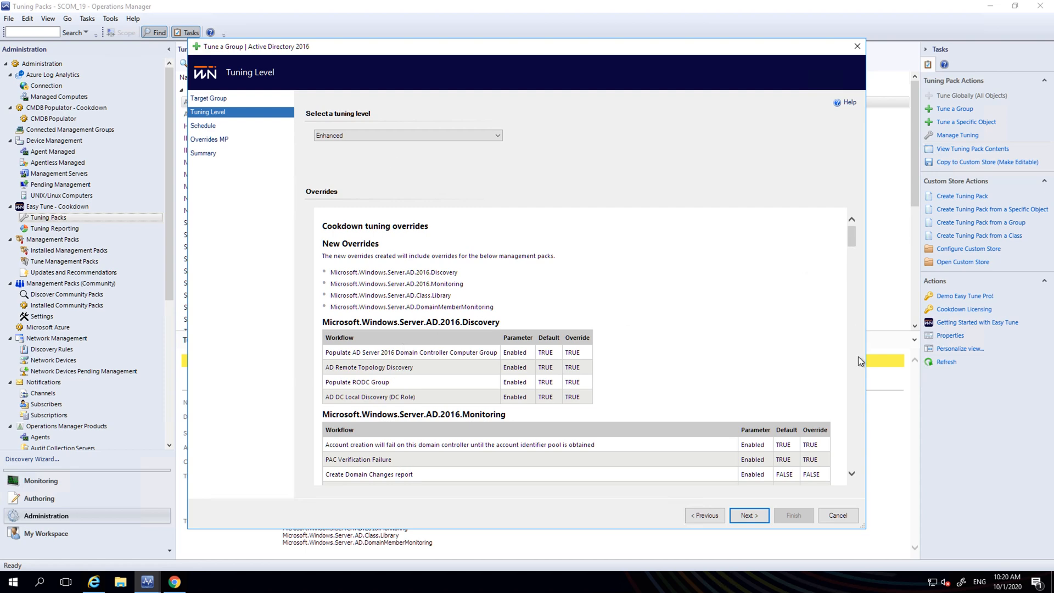
pyautogui.click(852, 292)
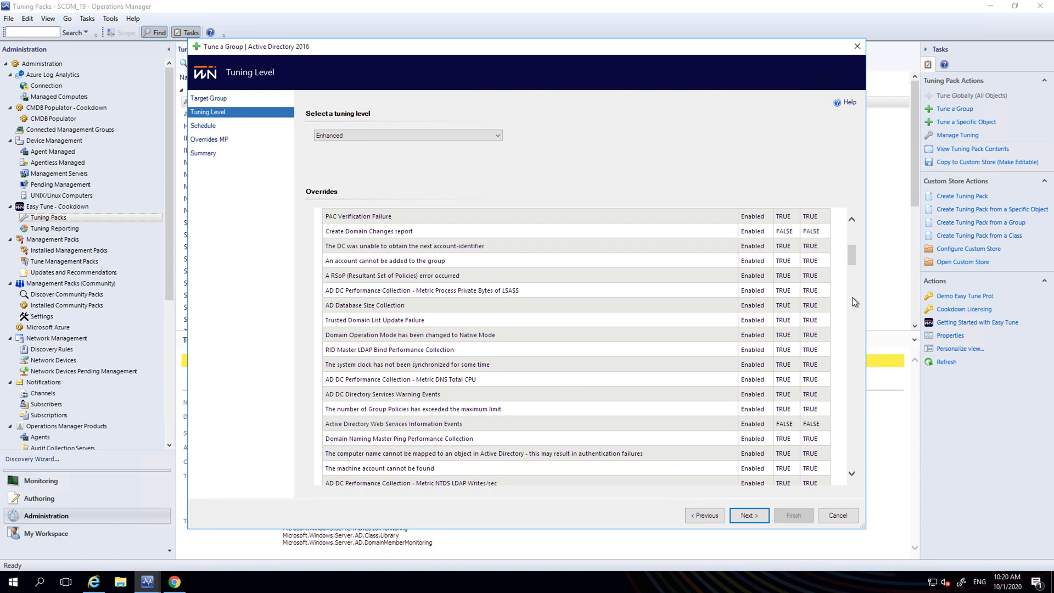
pyautogui.moveTo(852, 262); pyautogui.dragTo(852, 466)
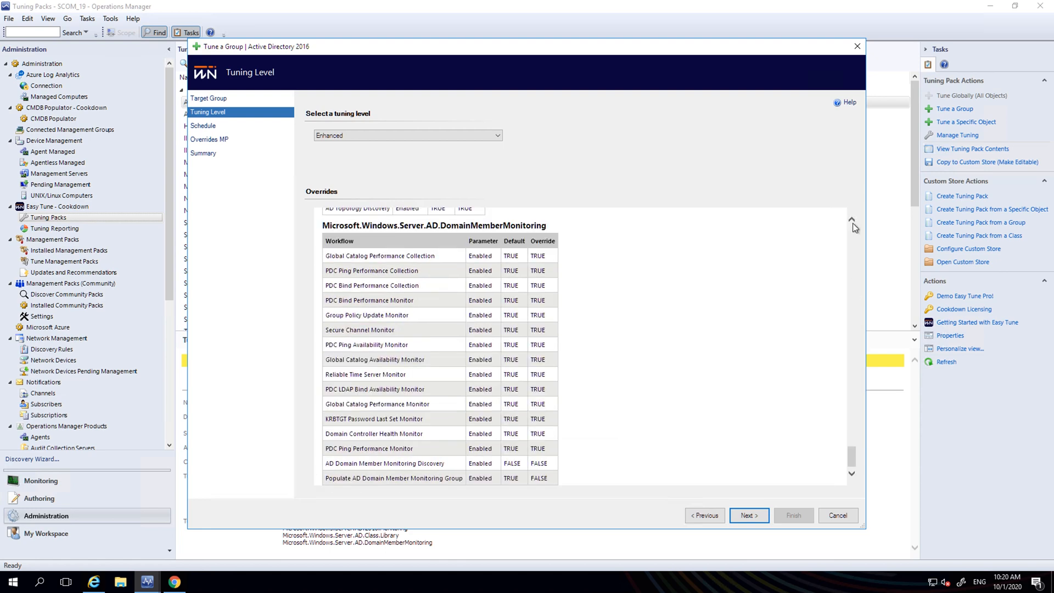
pyautogui.click(852, 231)
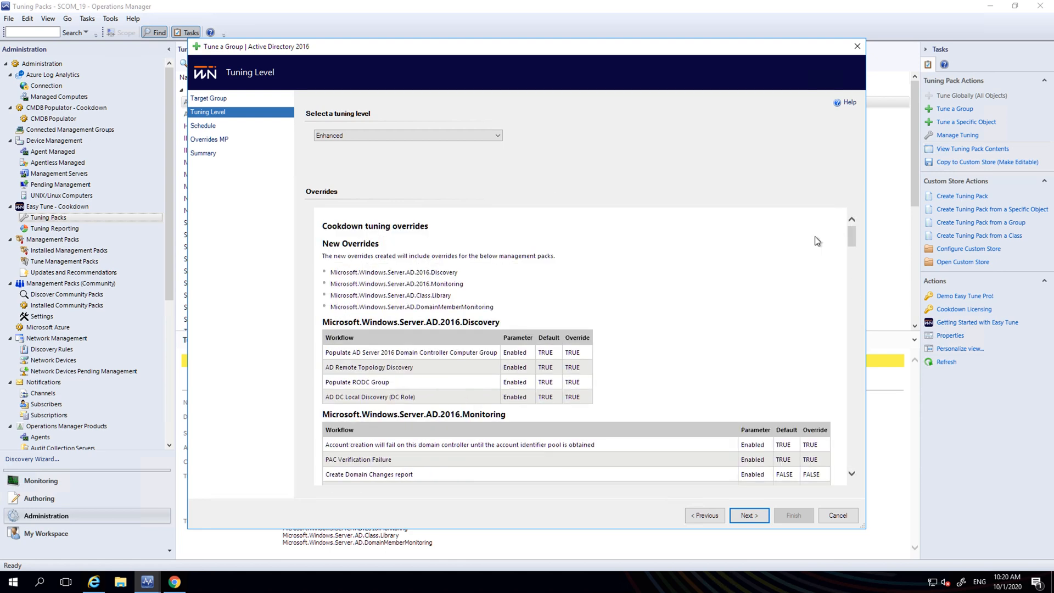
pyautogui.click(752, 516)
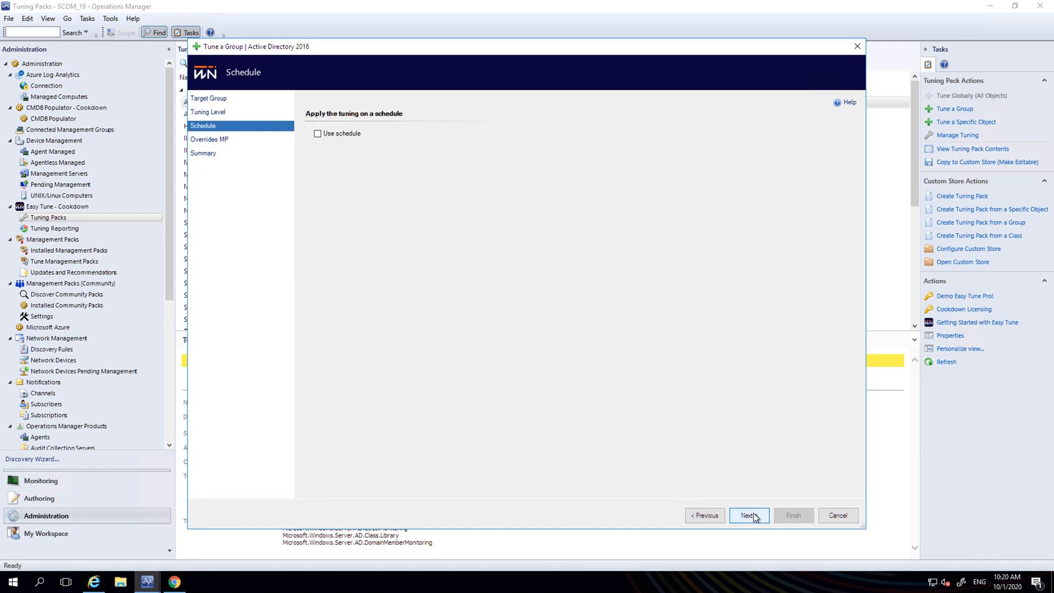
# Step: Apply the tuning on a schedule named "9am boot storm schedule"
pyautogui.click(333, 134)
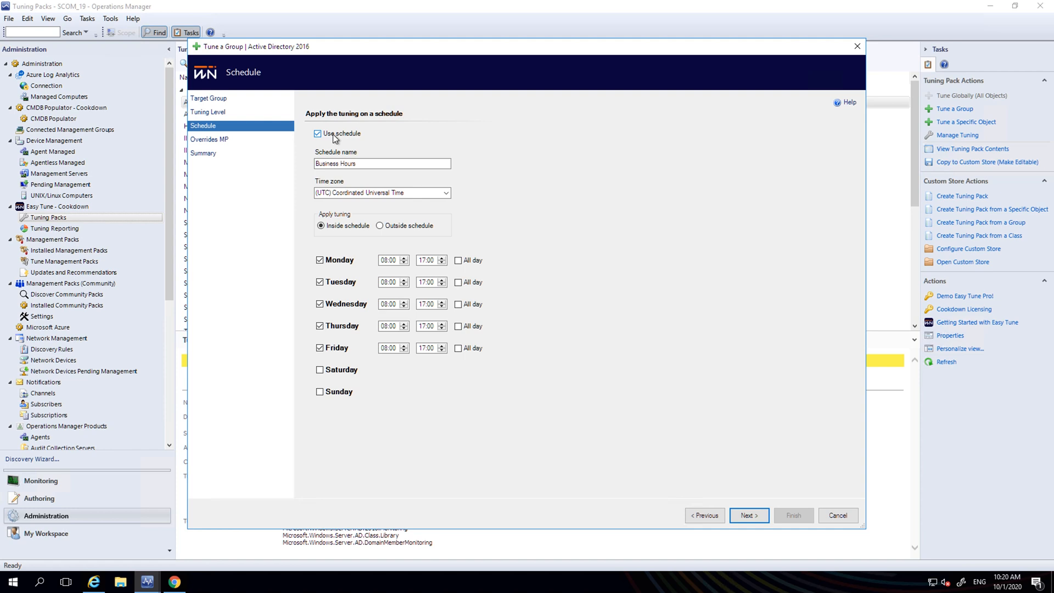
pyautogui.click(363, 163)
pyautogui.moveTo(378, 164); pyautogui.dragTo(253, 160)
pyautogui.write('9am boot')
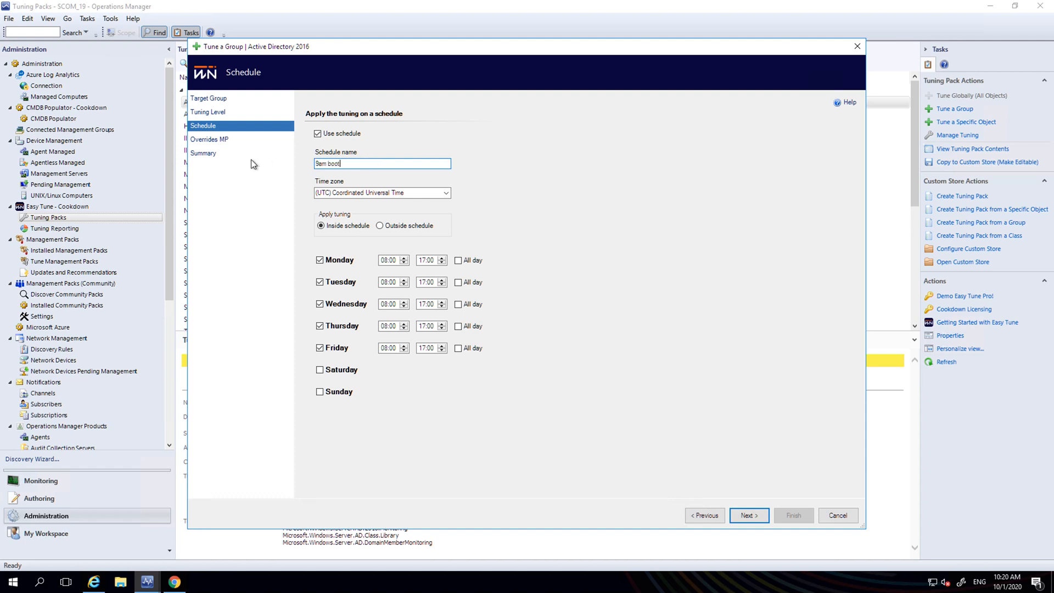
pyautogui.write(' storm schedule')
# Step: Limit the schedule to Monday by excluding Tuesday through Friday, and set its end time to 10:00
pyautogui.click(320, 282)
pyautogui.click(320, 304)
pyautogui.click(320, 326)
pyautogui.click(320, 348)
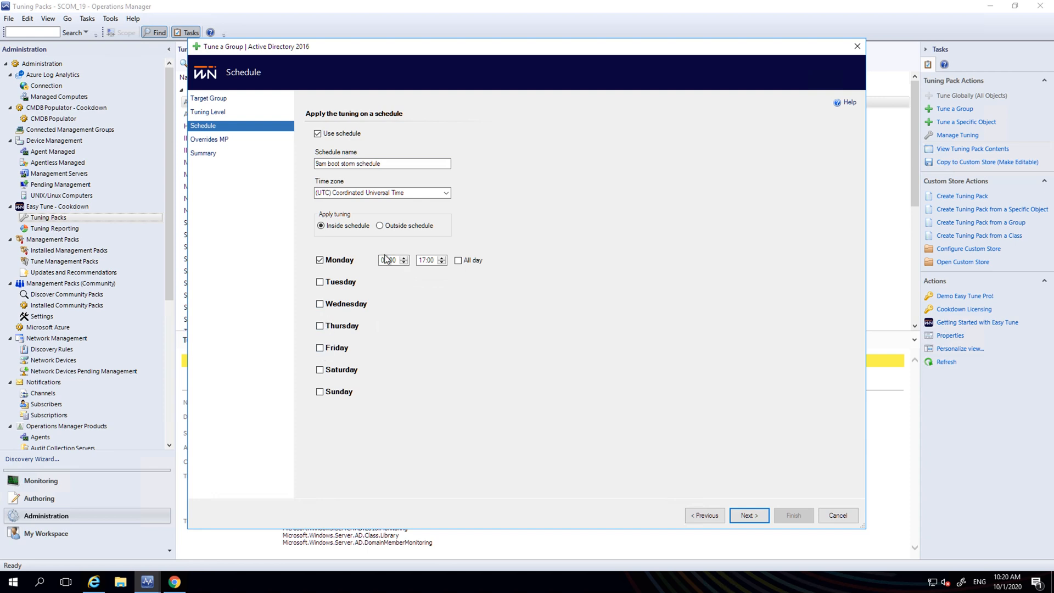
pyautogui.click(423, 260)
# Step: Keep automatic creation of a new management pack for the overrides and finish the group tuning
pyautogui.click(748, 516)
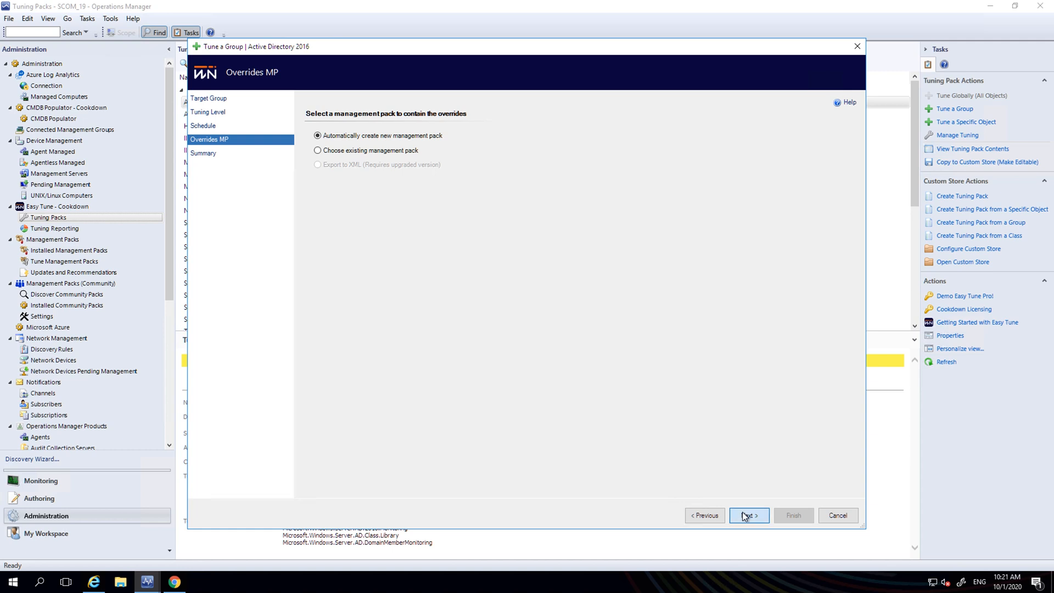
pyautogui.click(742, 515)
pyautogui.click(781, 516)
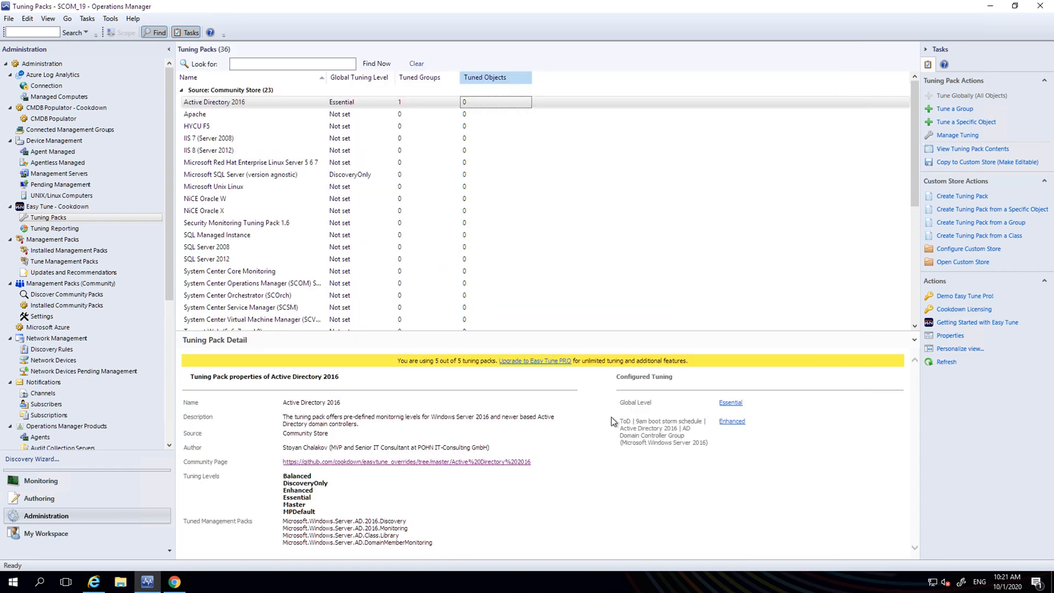
# Step: Review the Active Directory 2016 pack's configured tuning, including the global level and the scheduled group's name
pyautogui.moveTo(621, 403); pyautogui.dragTo(655, 405)
pyautogui.moveTo(684, 428); pyautogui.dragTo(711, 443)
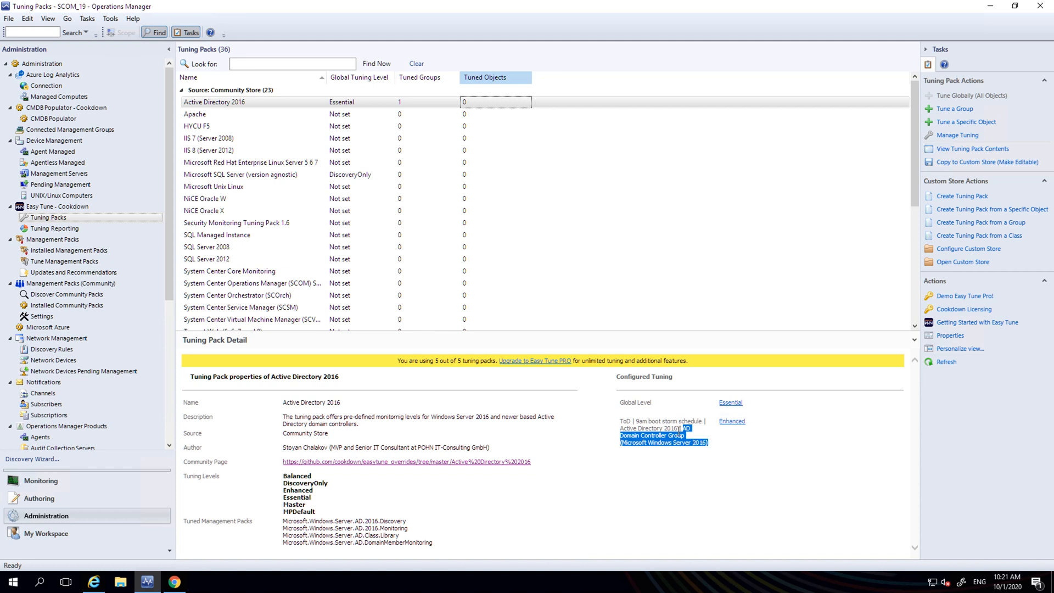
pyautogui.moveTo(680, 428); pyautogui.dragTo(632, 421)
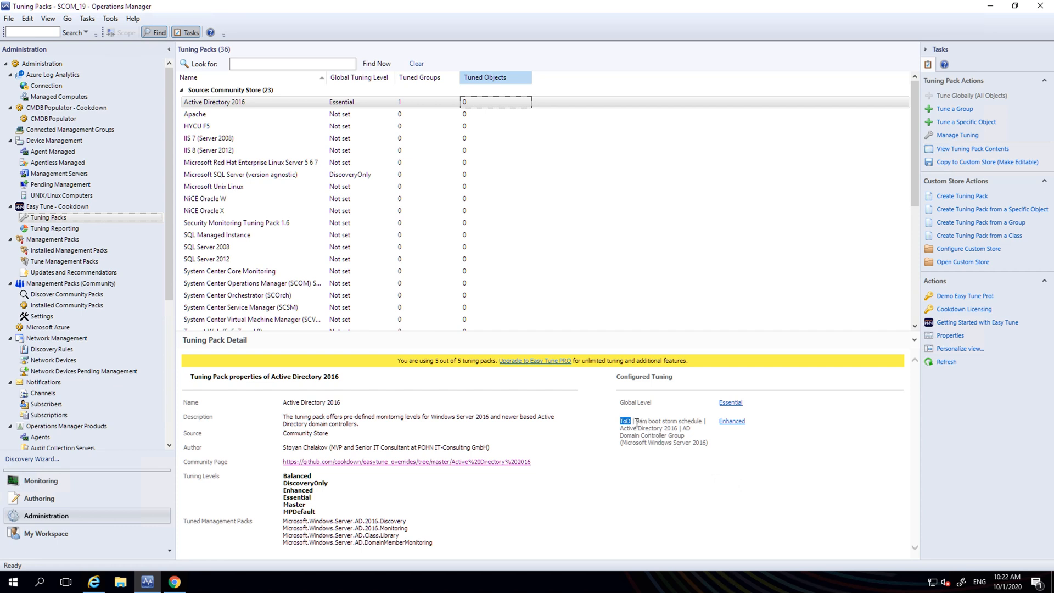
pyautogui.moveTo(636, 422); pyautogui.dragTo(696, 423)
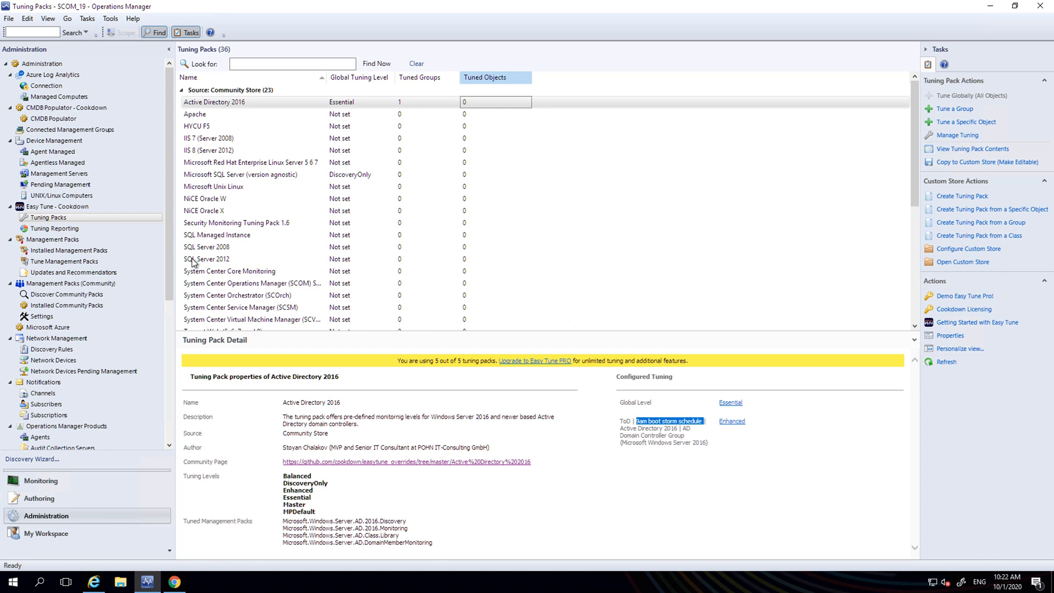
# Step: Find the "ToD | 9am boot storm schedule" group among the authoring groups and view its description
pyautogui.click(53, 503)
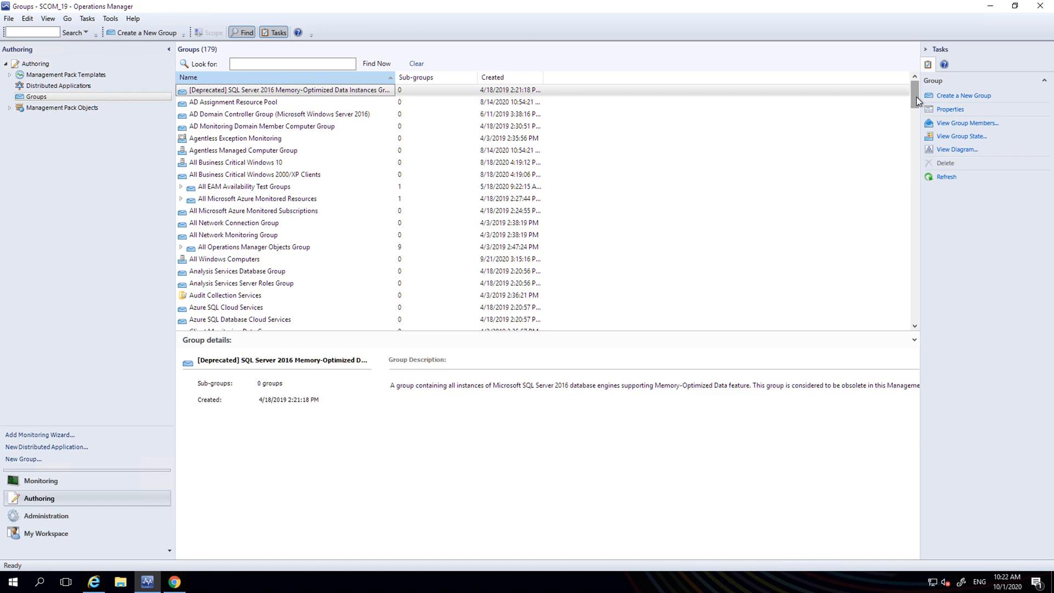
pyautogui.moveTo(917, 97); pyautogui.dragTo(915, 303)
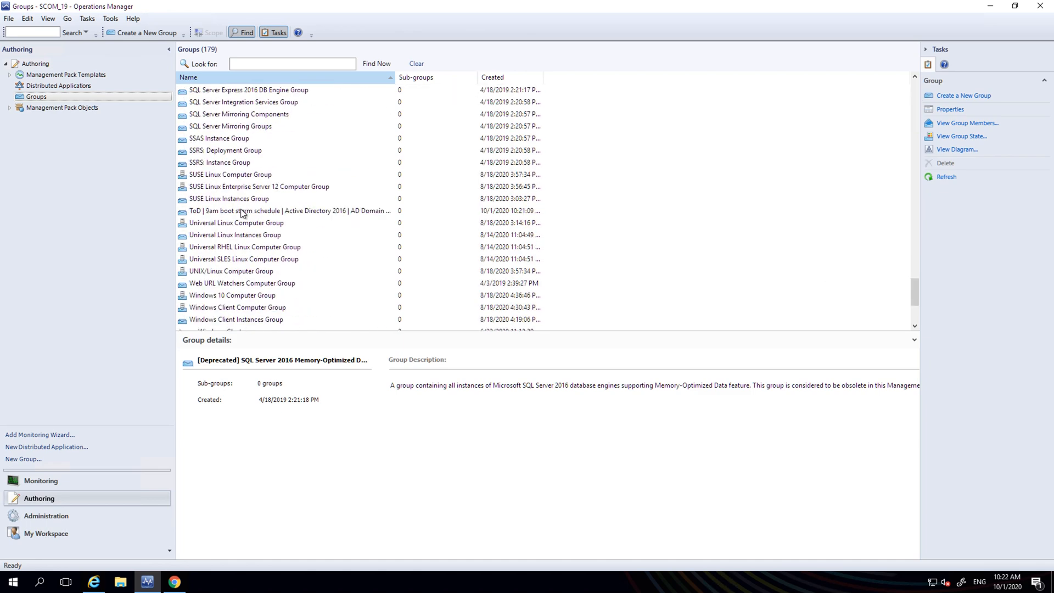
pyautogui.click(345, 211)
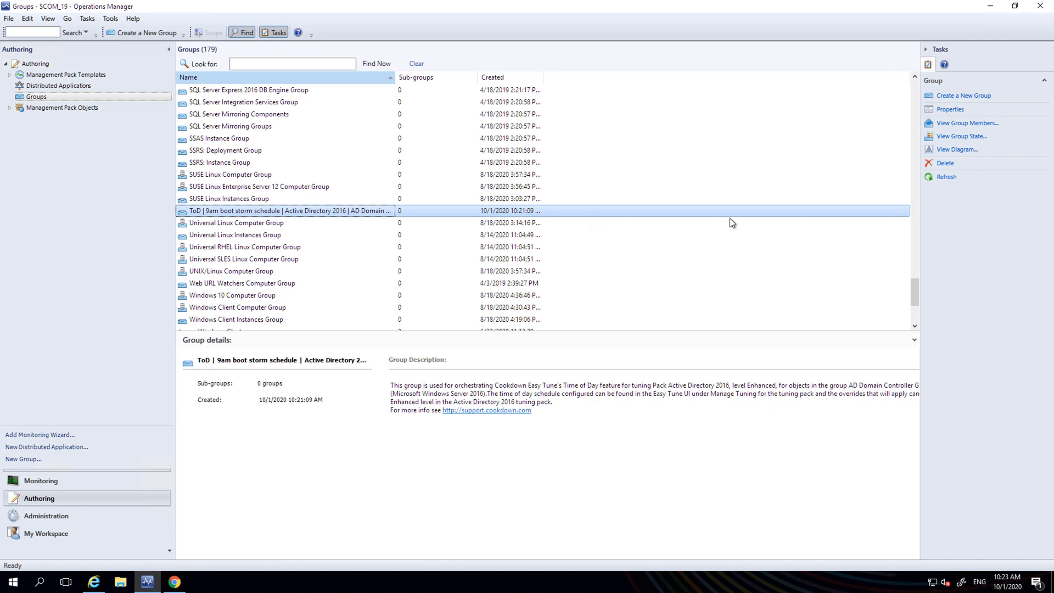
# Step: Inspect the time-of-day schedule of the tuned group in the Active Directory 2016 pack's tuning management, then close it
pyautogui.click(122, 515)
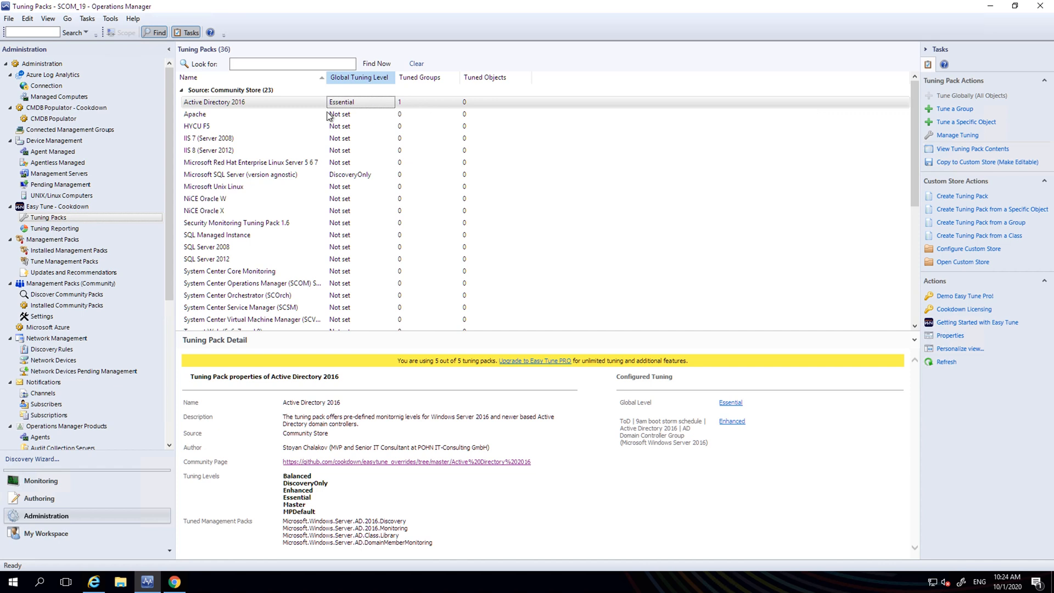
pyautogui.click(967, 136)
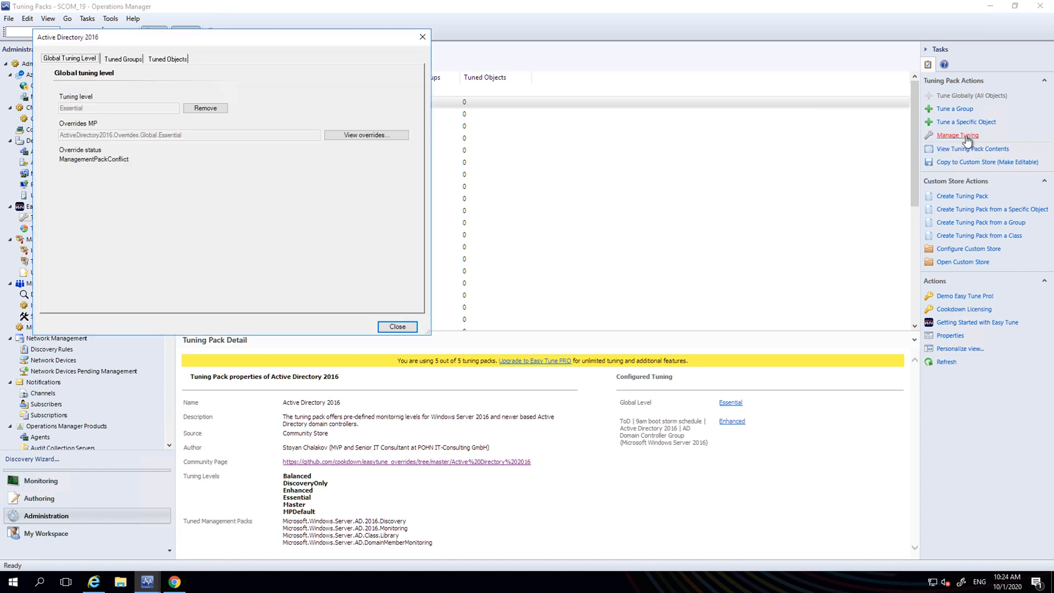
pyautogui.click(122, 60)
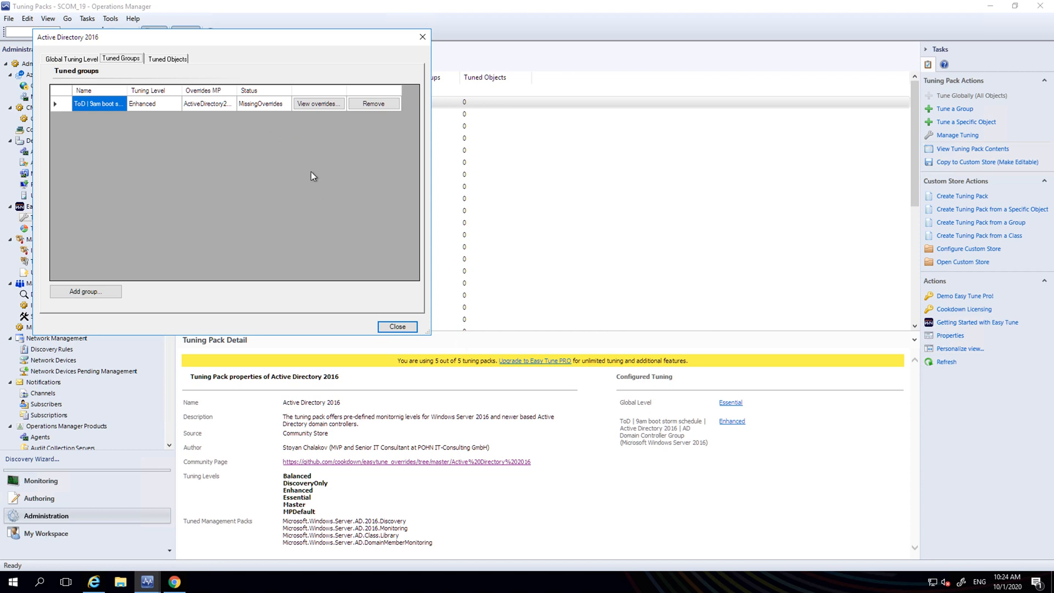
pyautogui.click(320, 107)
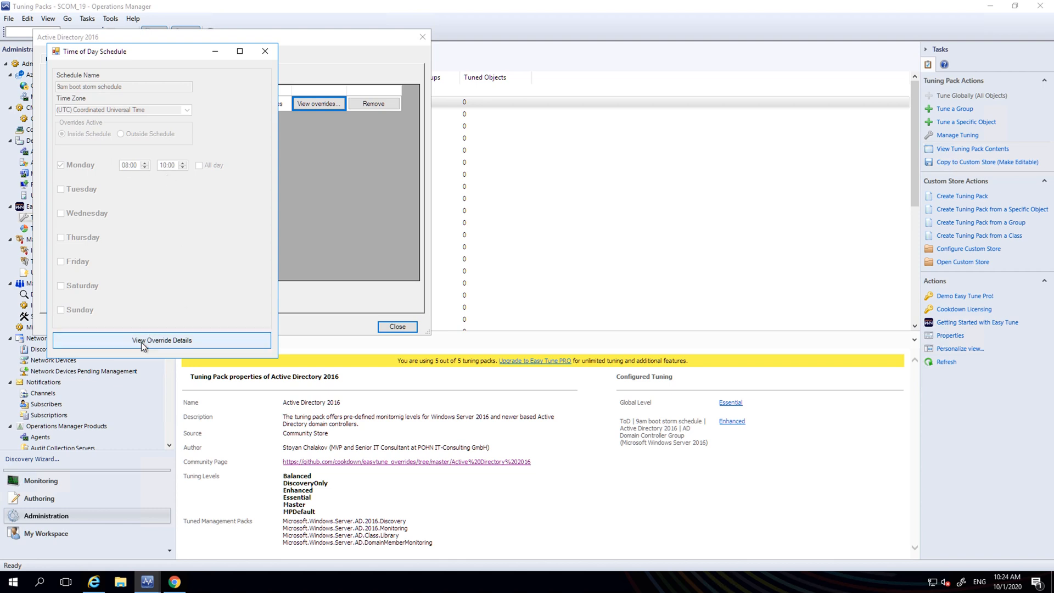
pyautogui.click(263, 52)
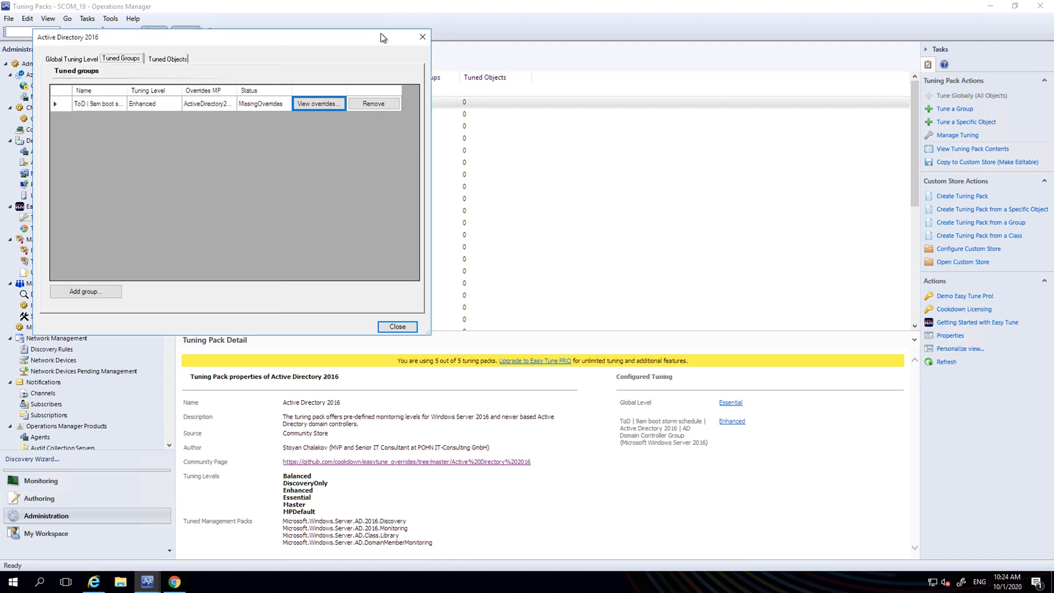
pyautogui.click(421, 38)
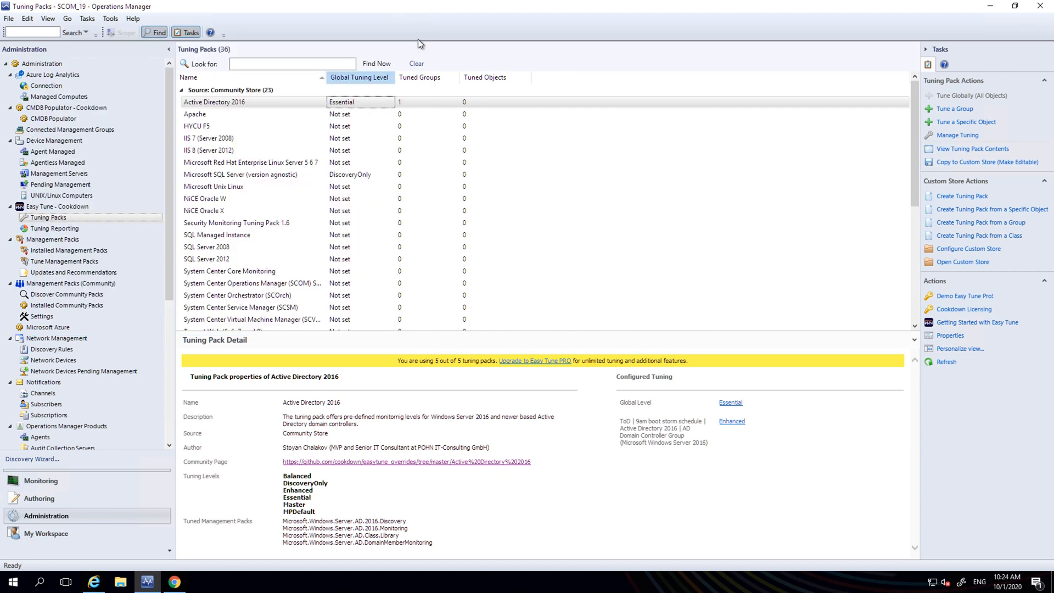